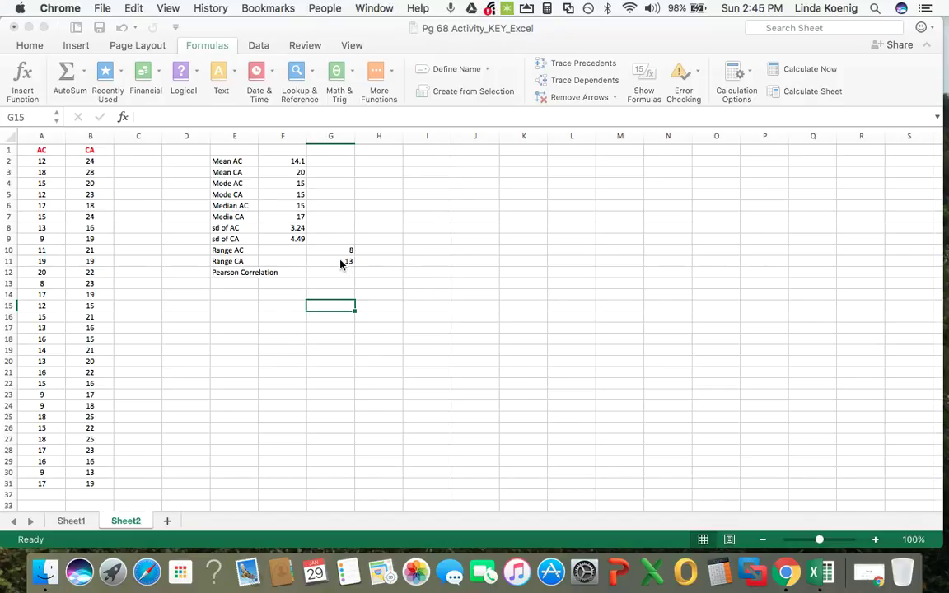
# Evaluate the AC scores in A2:A31 with the MAX function from cell G15.
pyautogui.click(402, 178)
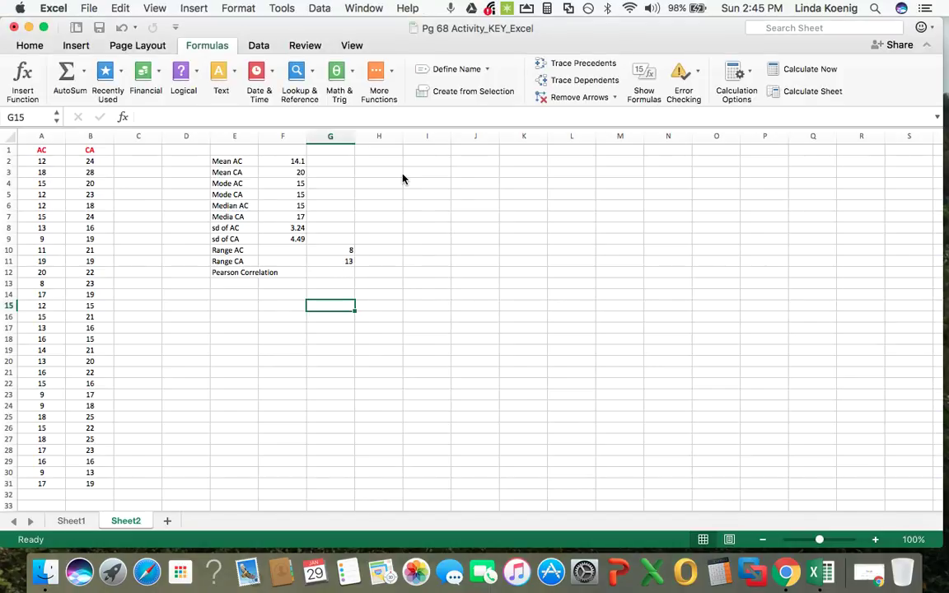
pyautogui.click(393, 79)
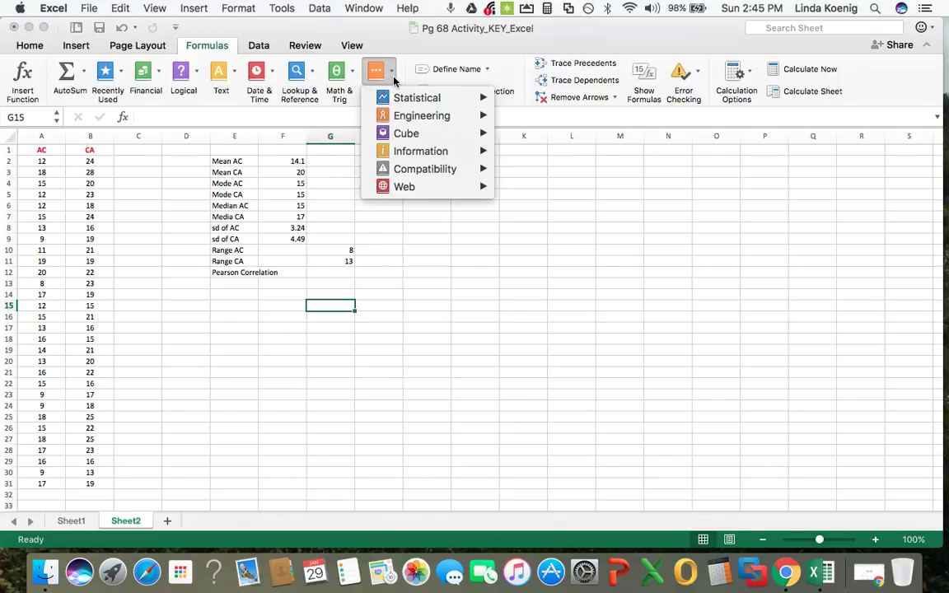
pyautogui.moveTo(461, 99)
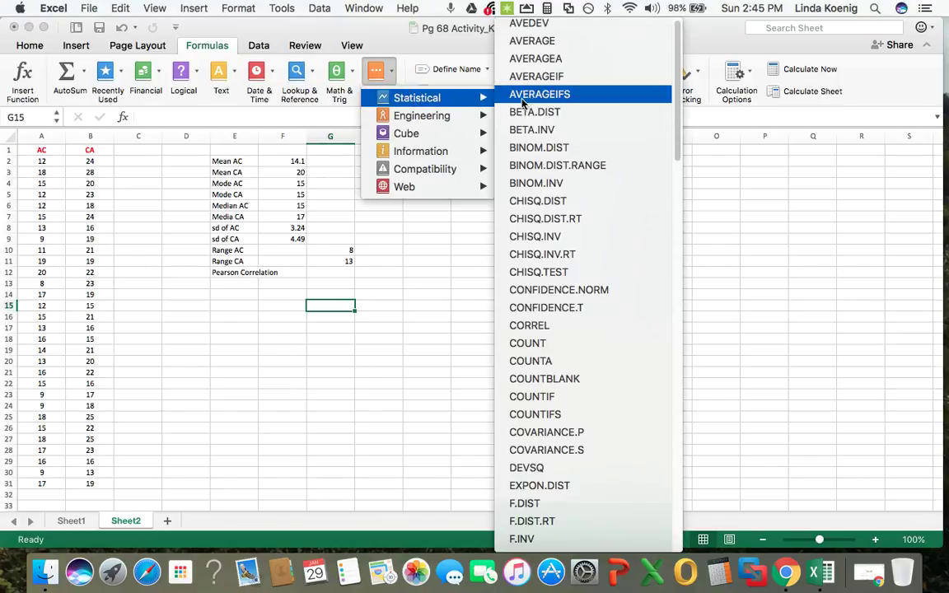
pyautogui.scroll(-5, 575, 190)
pyautogui.scroll(-15, 576, 189)
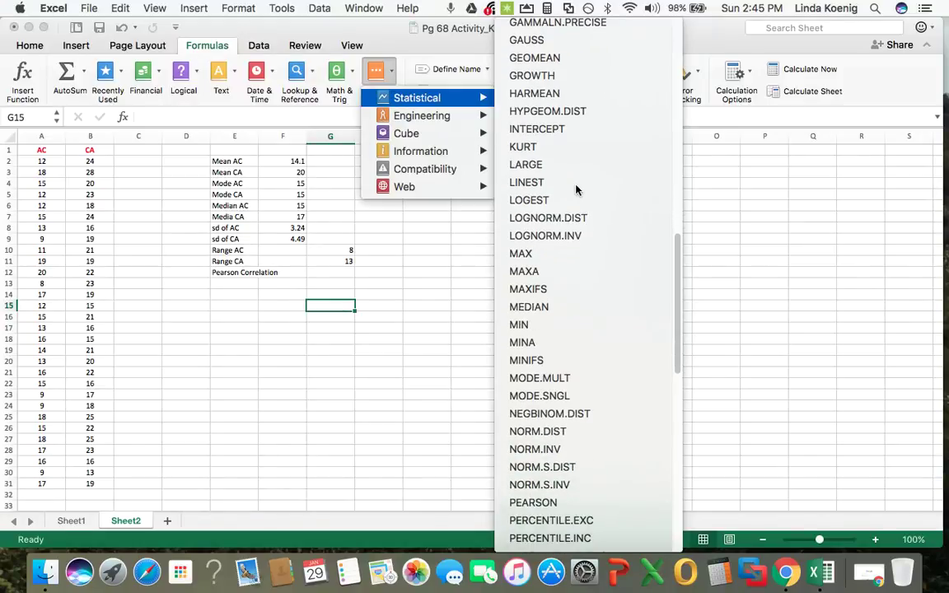
pyautogui.click(530, 255)
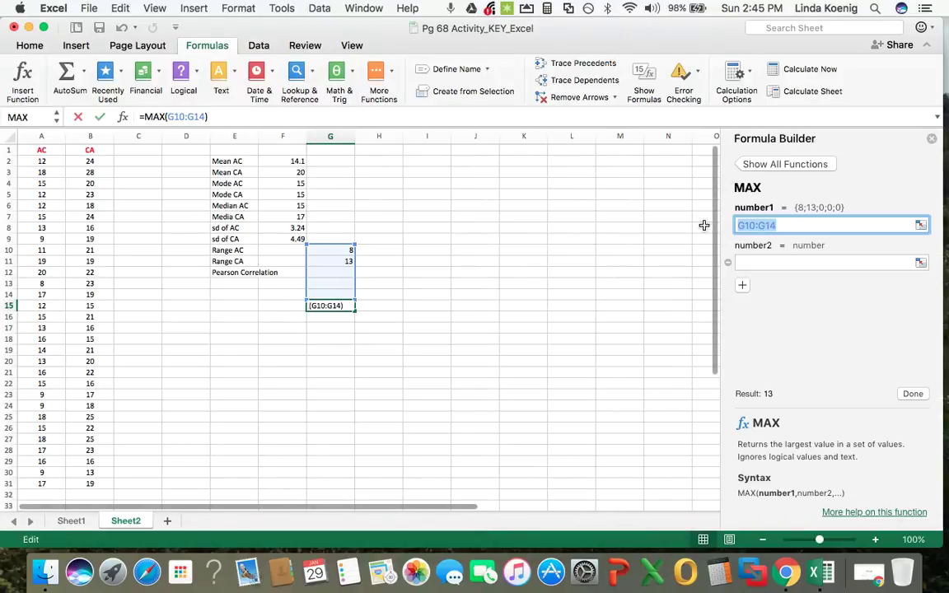
pyautogui.moveTo(41, 161); pyautogui.dragTo(33, 482)
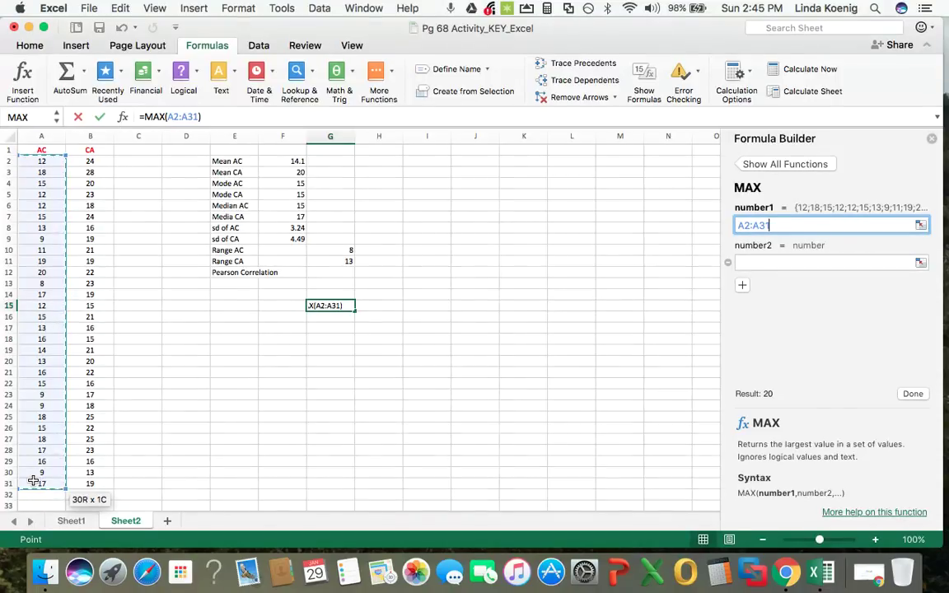
# Add the CA scores in B2:B31 as MAX's second argument to check their maximum, and discard the formula.
pyautogui.click(758, 262)
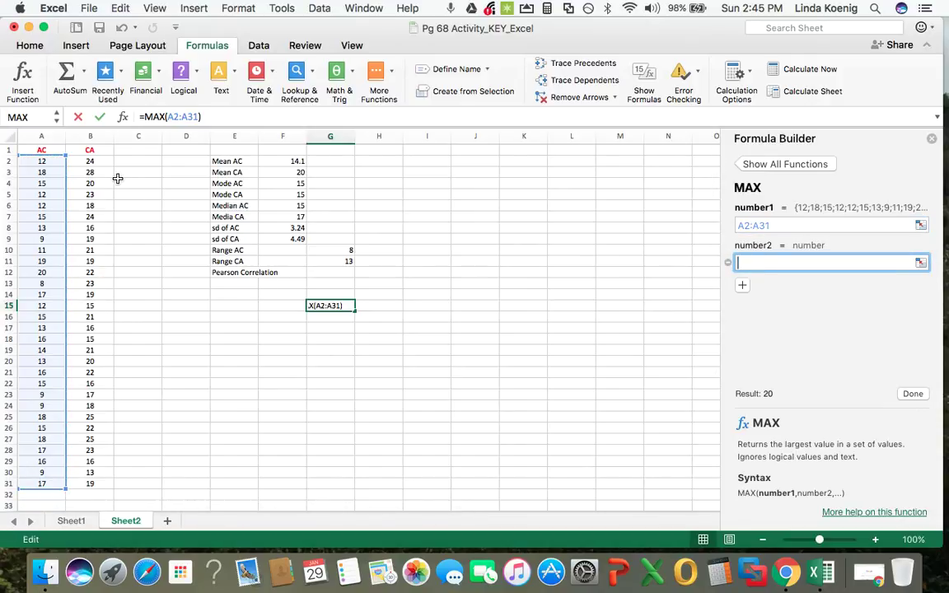
pyautogui.moveTo(97, 162); pyautogui.dragTo(97, 478)
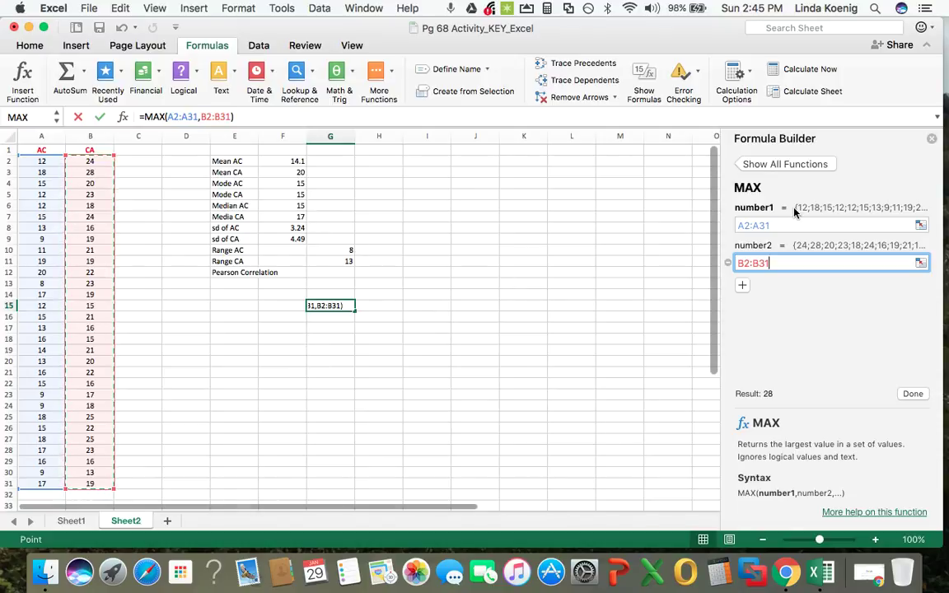
pyautogui.click(932, 138)
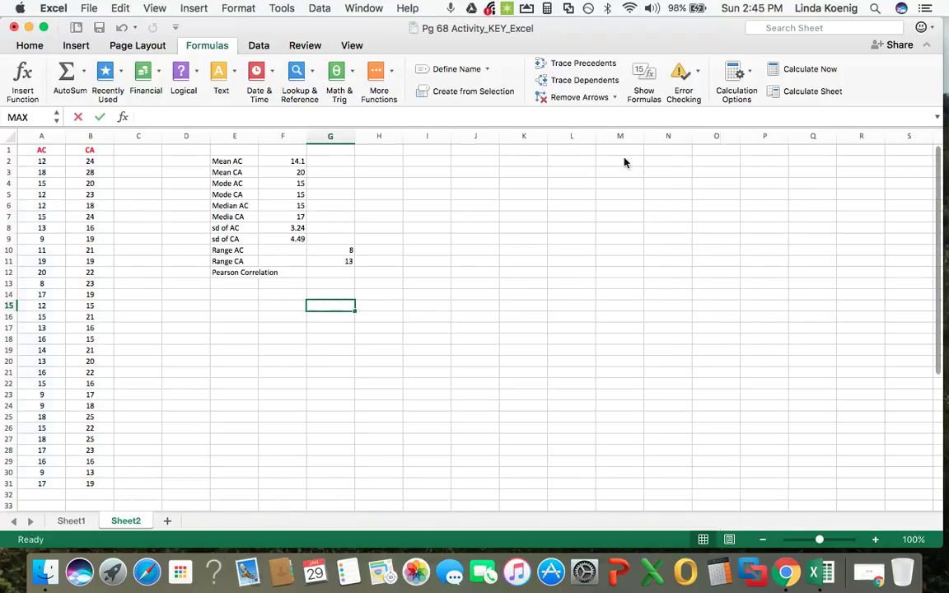
# Change the Range AC entry in G10 to 20-8 and the Range CA entry in G11 to 28-13.
pyautogui.click(321, 250)
pyautogui.doubleClick(321, 249)
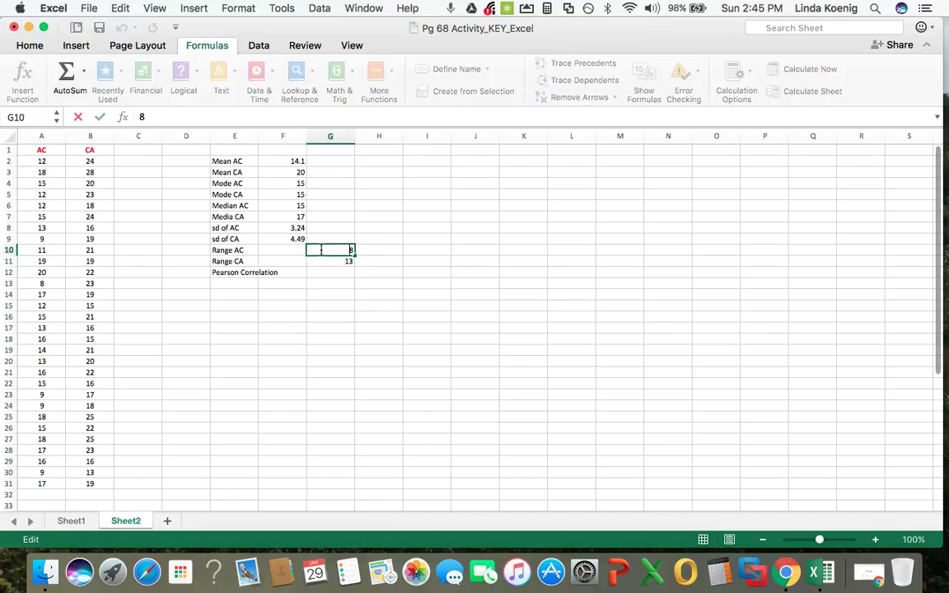
pyautogui.write('20-')
pyautogui.doubleClick(323, 261)
pyautogui.write('28')
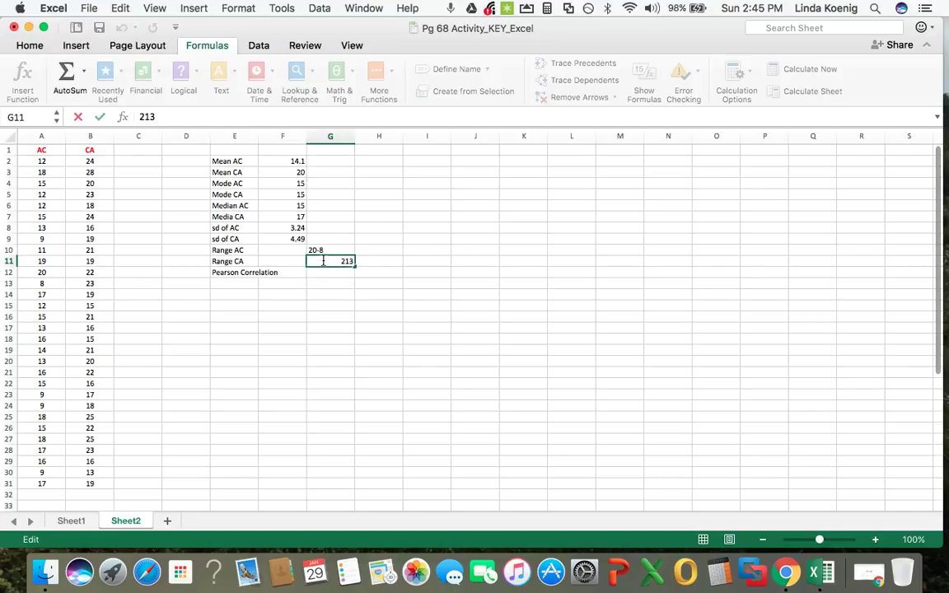
pyautogui.write('-')
pyautogui.click(391, 290)
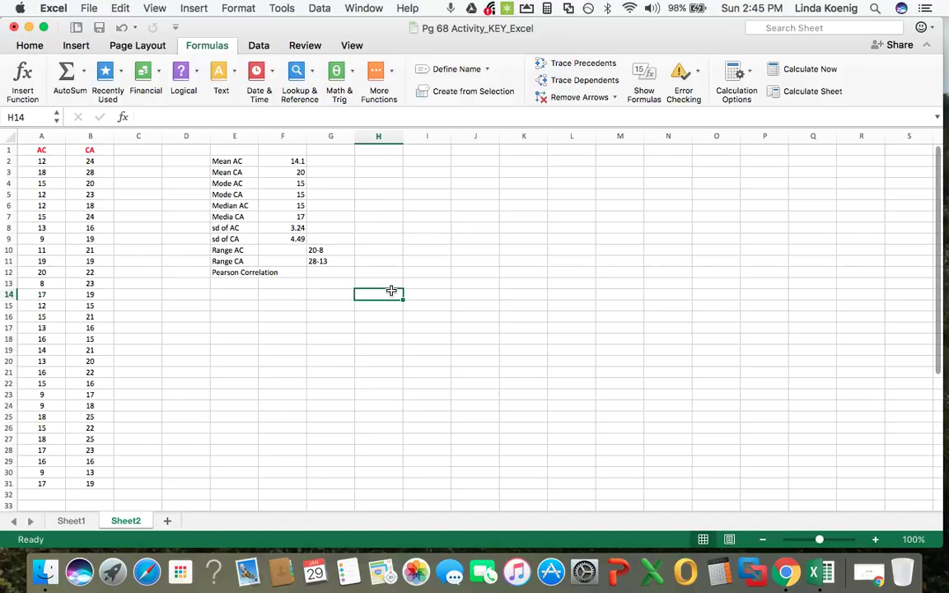
# Enter 12 as the Range AC in F10 and 15 as the Range CA in F11.
pyautogui.click(289, 251)
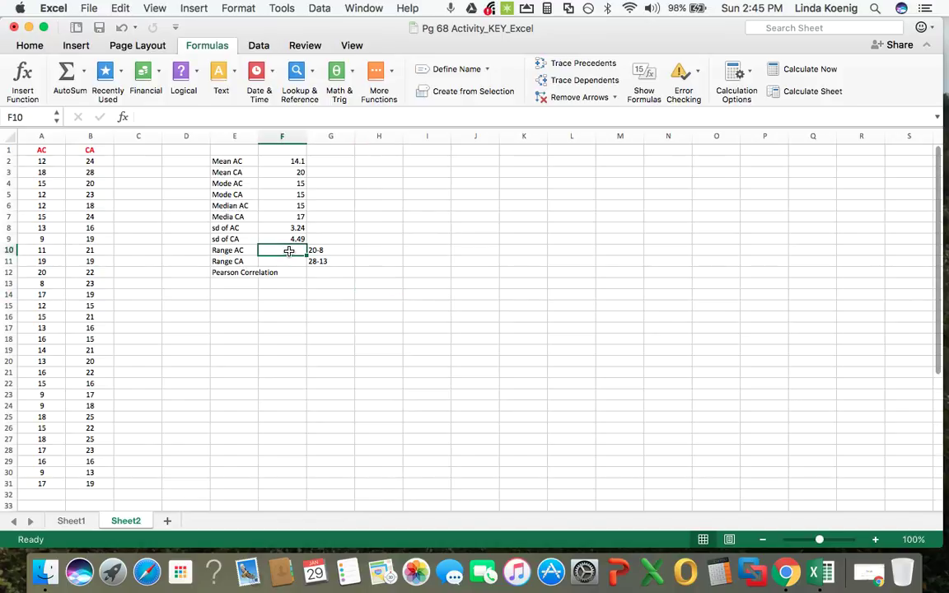
pyautogui.write('12')
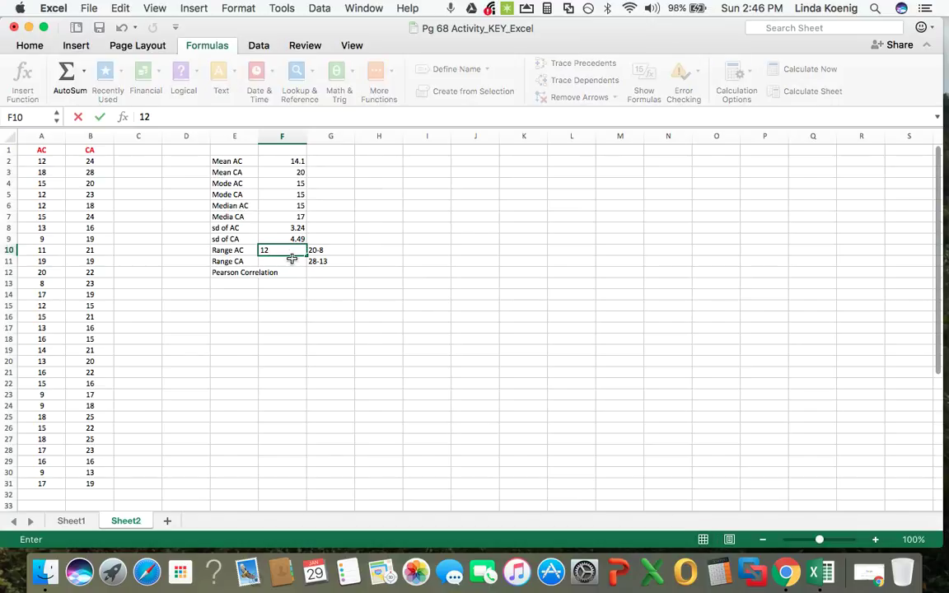
pyautogui.press('Return')
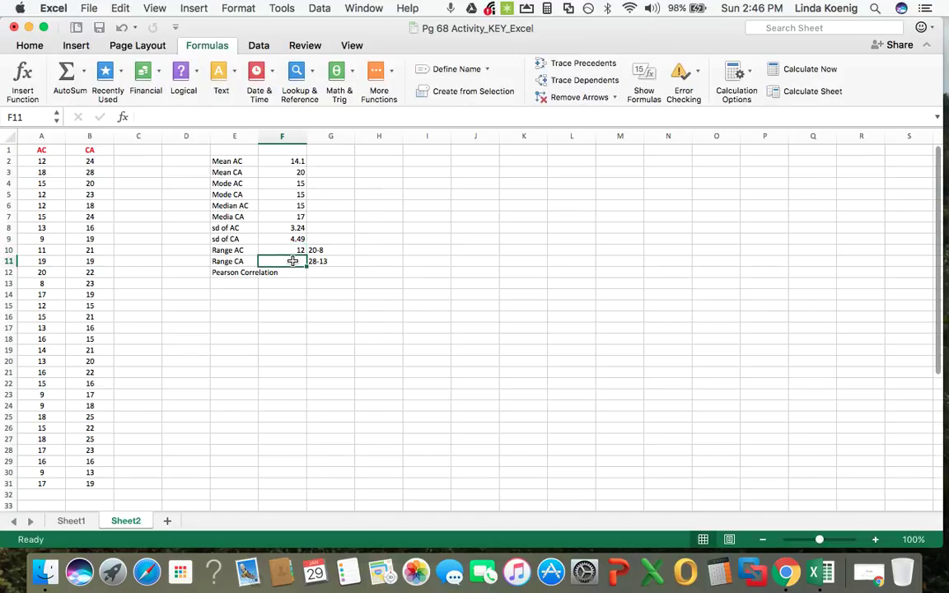
pyautogui.write('1')
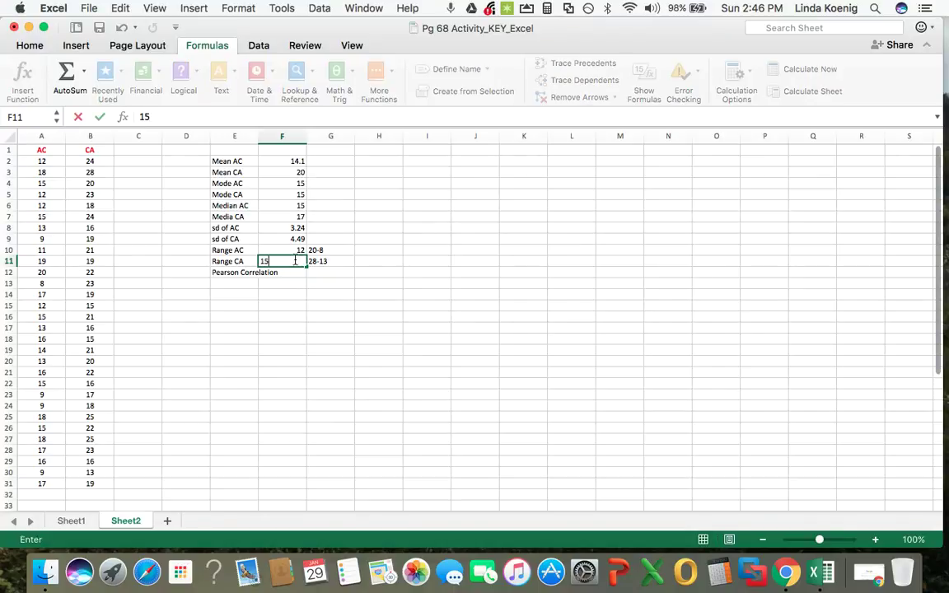
pyautogui.write('5')
pyautogui.click(304, 286)
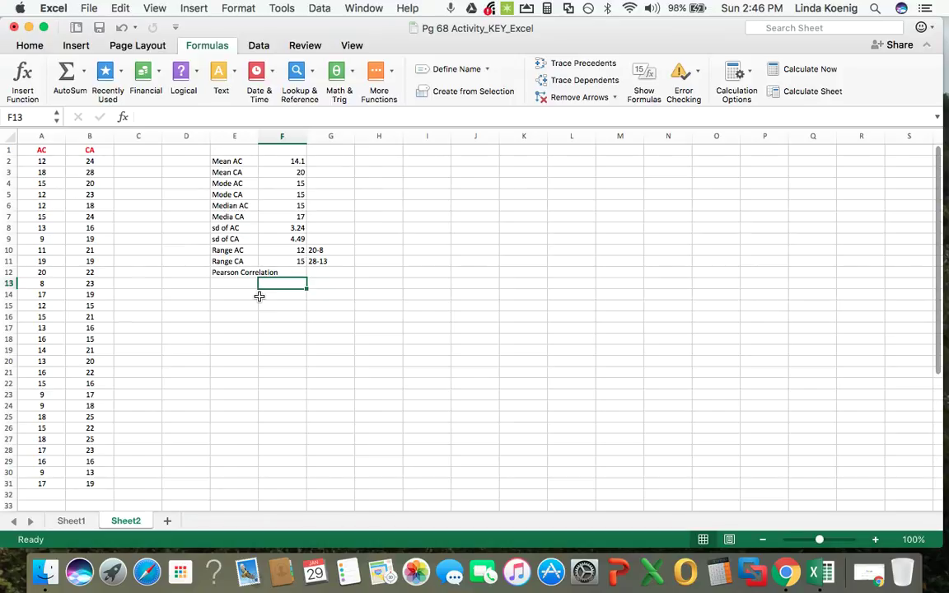
pyautogui.click(313, 338)
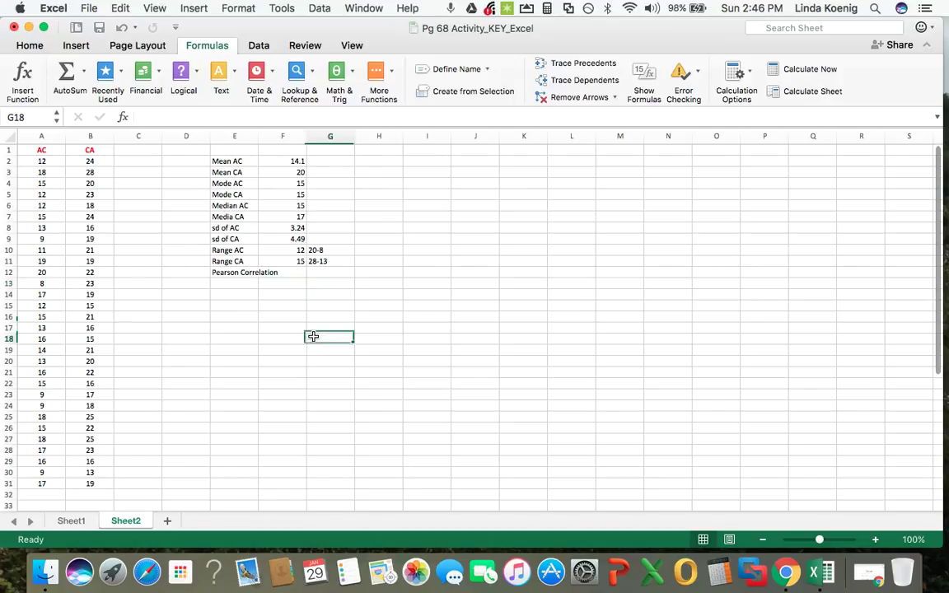
# Find the statistical function PEARSON and start it in the empty cell I8.
pyautogui.click(302, 273)
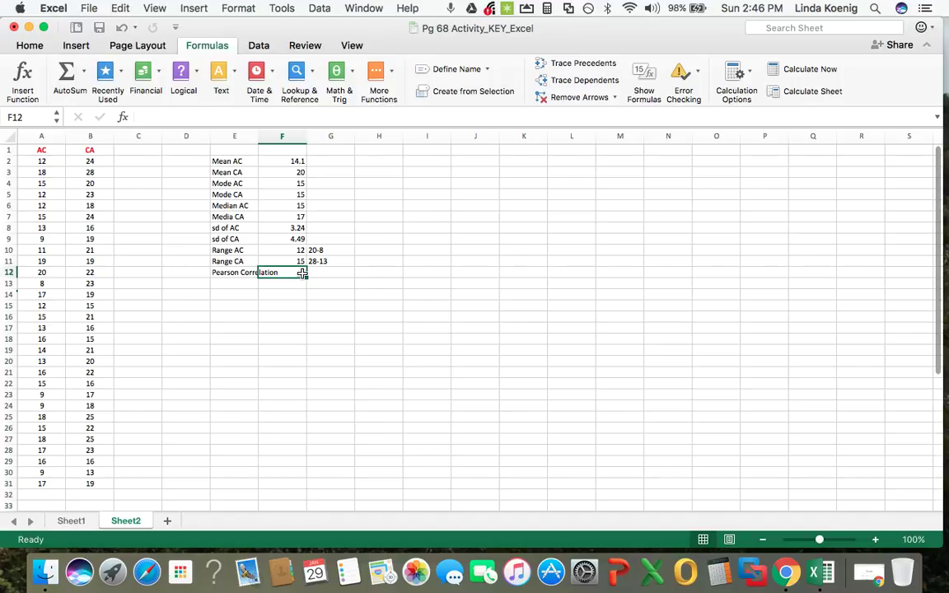
pyautogui.click(392, 137)
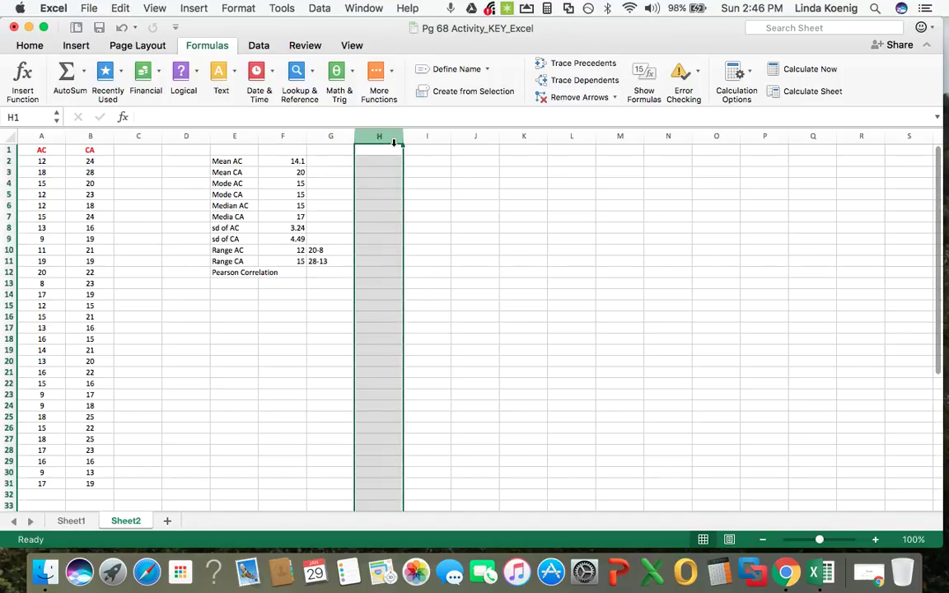
pyautogui.click(428, 226)
pyautogui.click(390, 75)
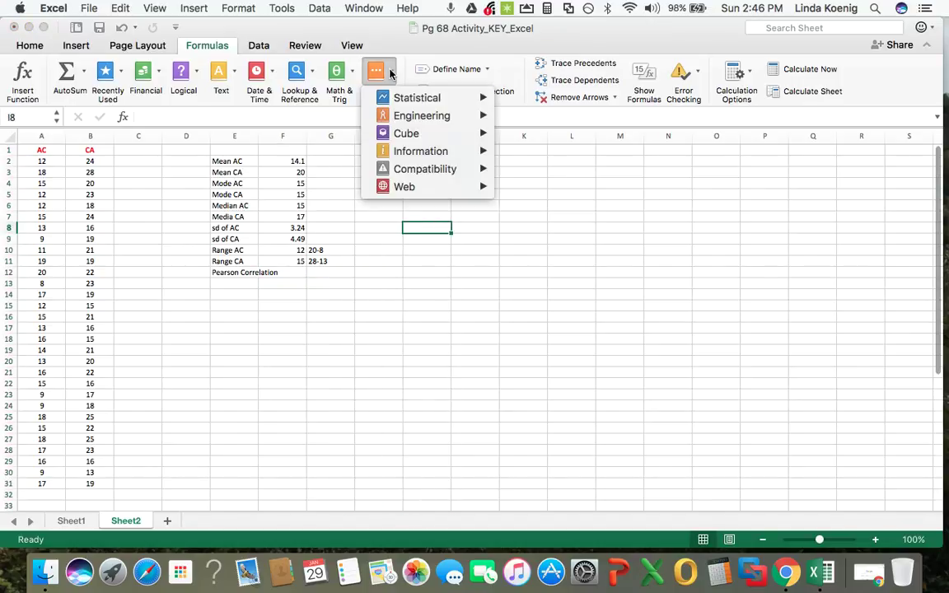
pyautogui.moveTo(455, 101)
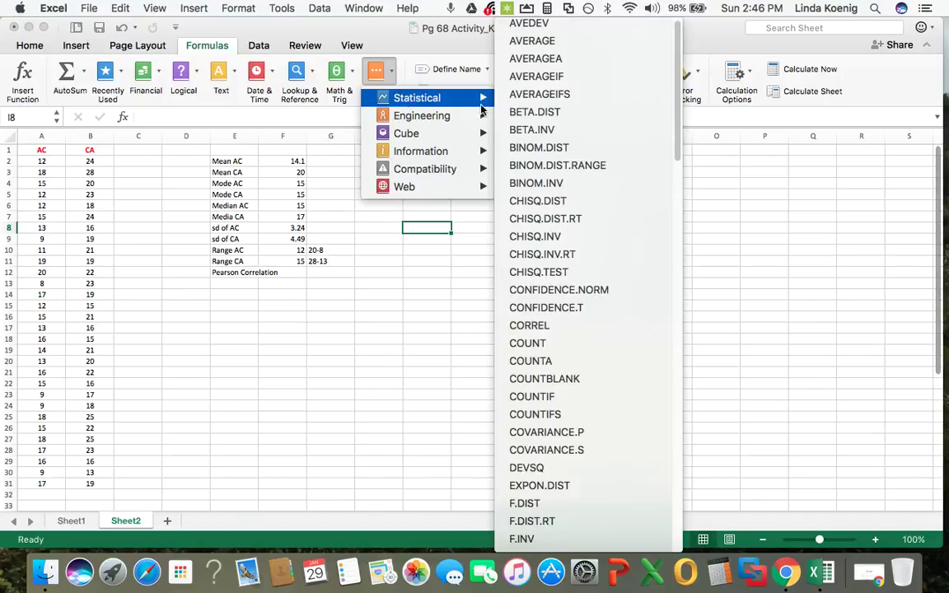
pyautogui.scroll(-10, 604, 140)
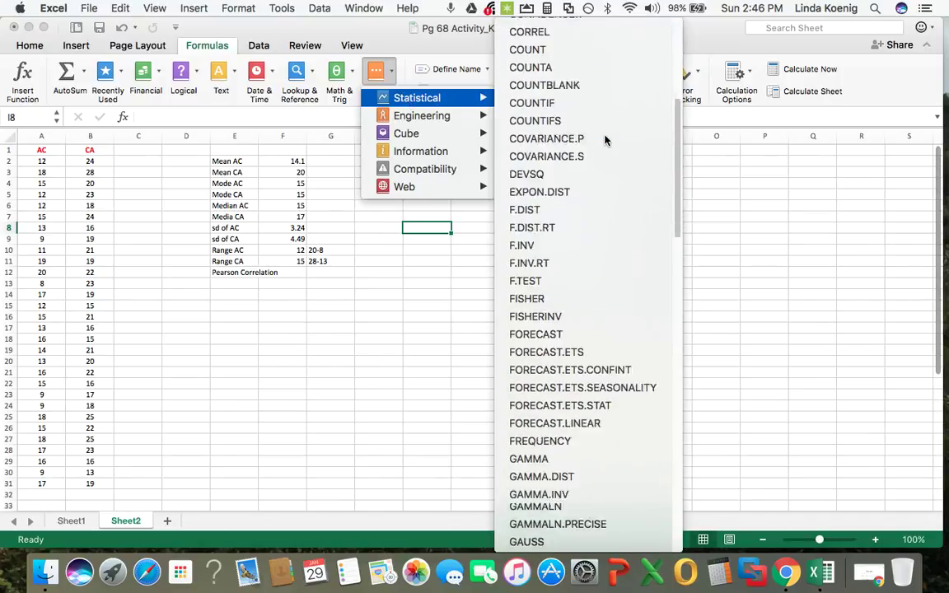
pyautogui.scroll(-15, 603, 140)
pyautogui.scroll(-5, 604, 140)
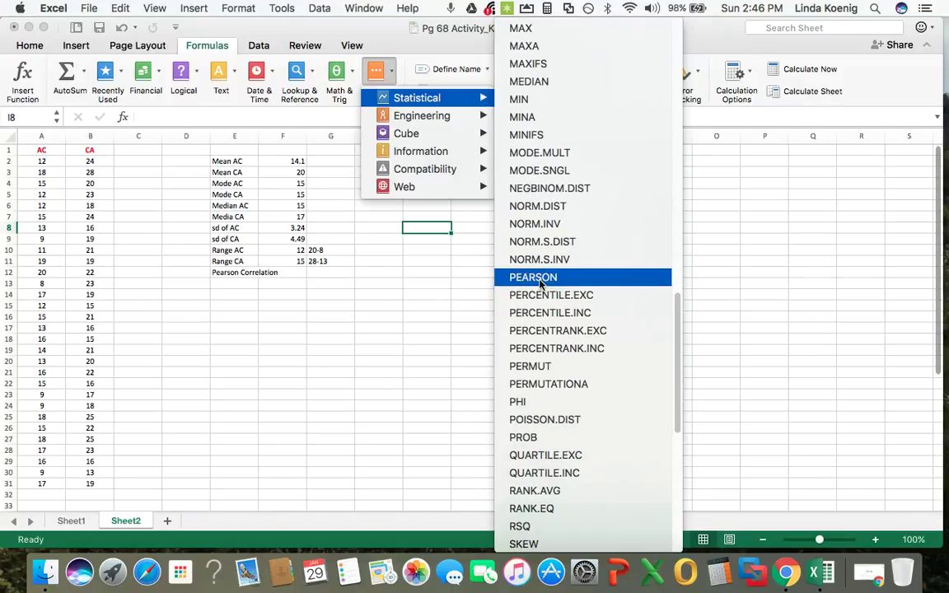
pyautogui.scroll(15, 545, 276)
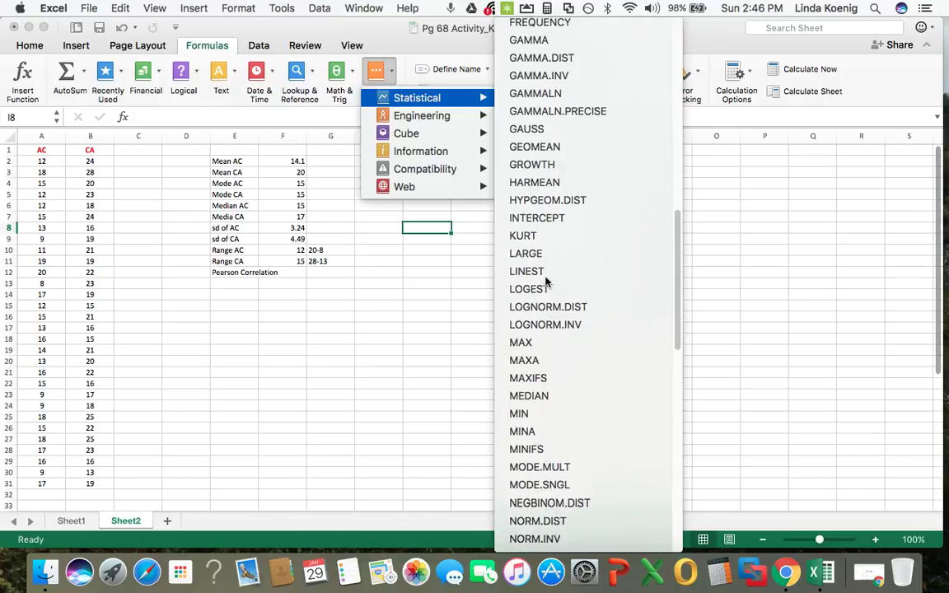
pyautogui.scroll(10, 545, 282)
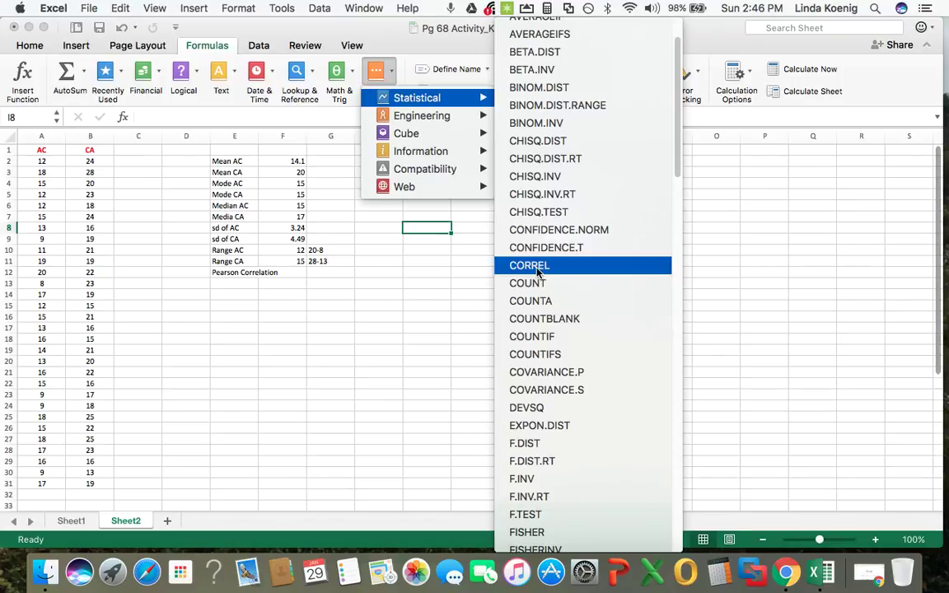
pyautogui.scroll(-5, 542, 271)
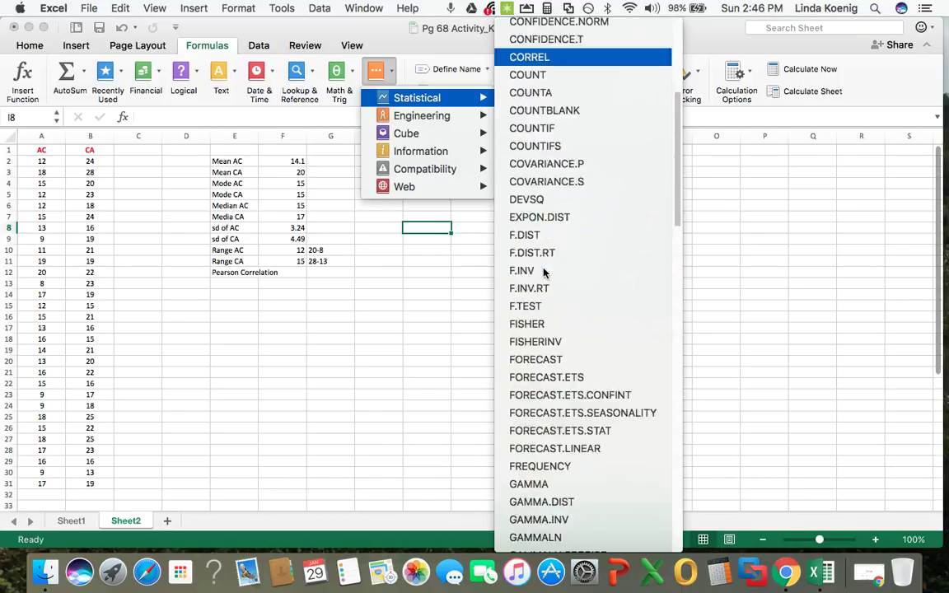
pyautogui.scroll(-15, 544, 272)
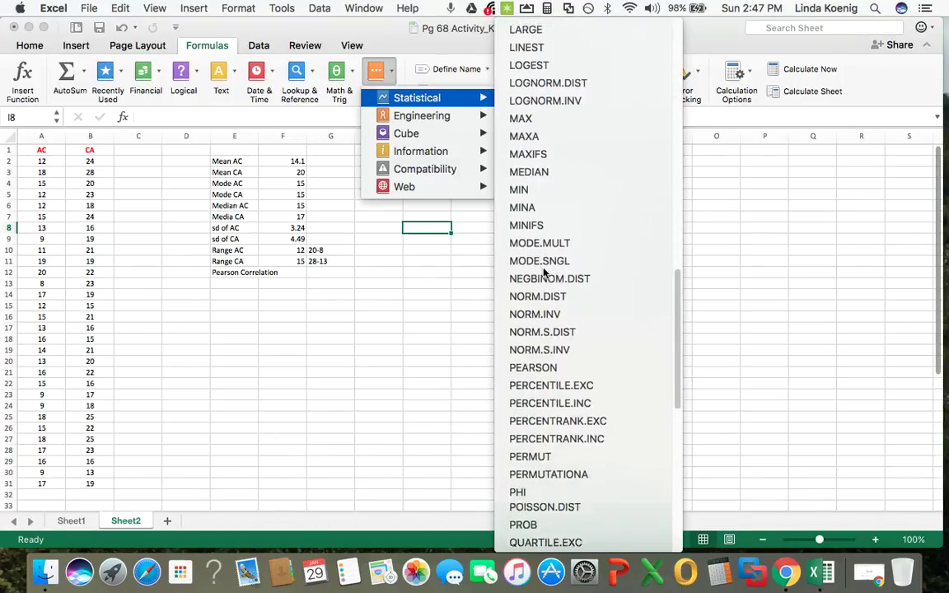
pyautogui.scroll(-4, 544, 271)
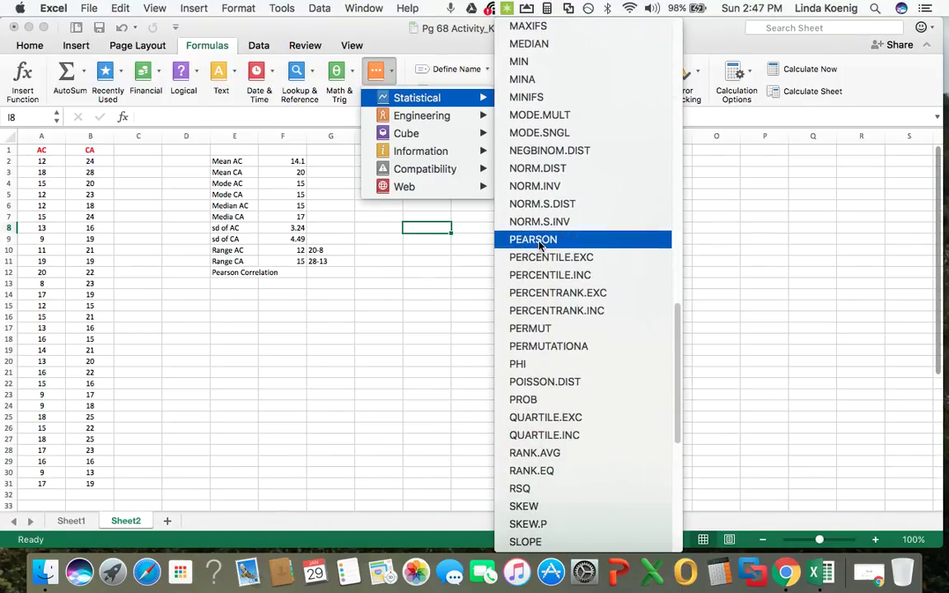
pyautogui.click(540, 245)
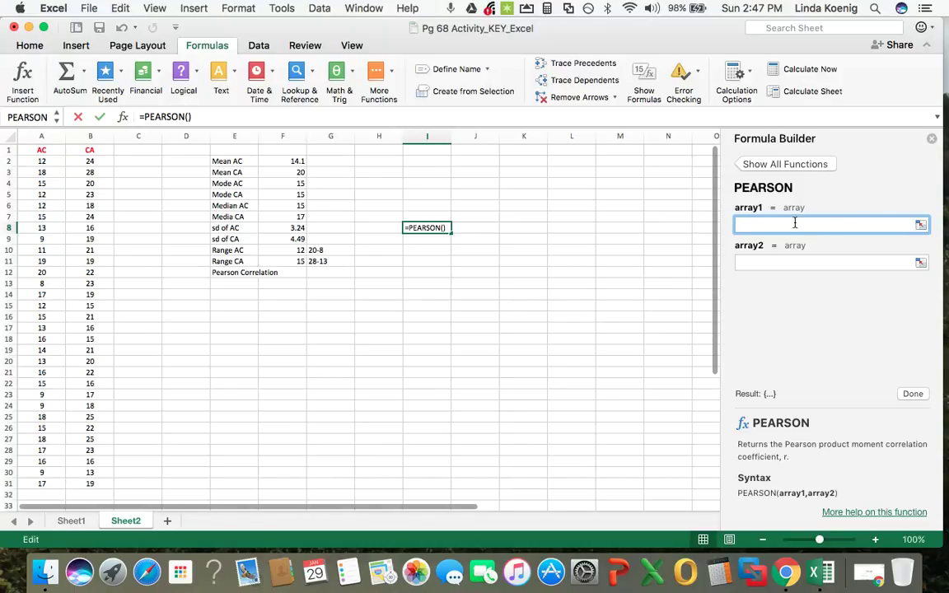
# Evaluate the Pearson correlation between A2:A31 and B2:B31, and discard the formula after reading its result.
pyautogui.moveTo(40, 160); pyautogui.dragTo(40, 479)
pyautogui.click(750, 263)
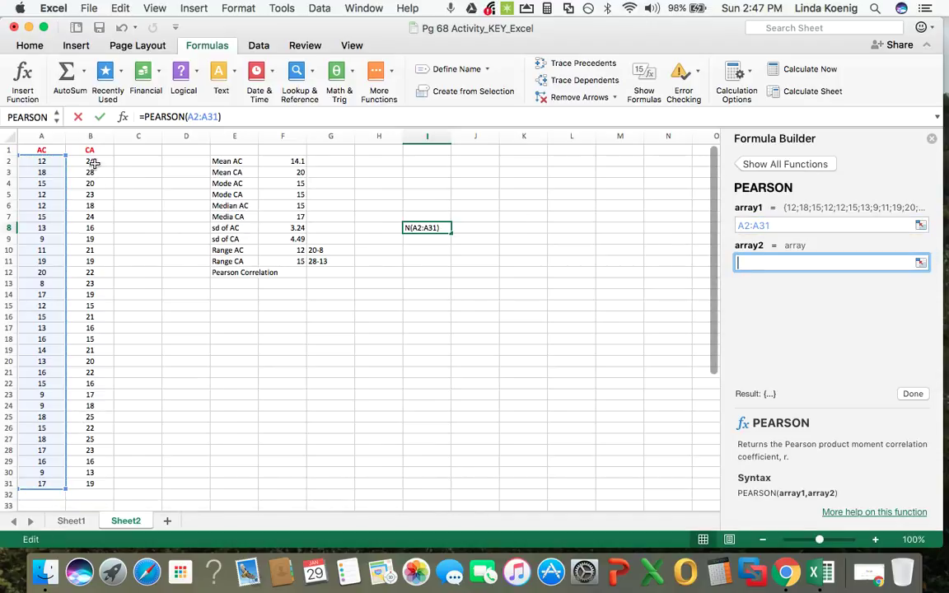
pyautogui.moveTo(93, 161); pyautogui.dragTo(96, 483)
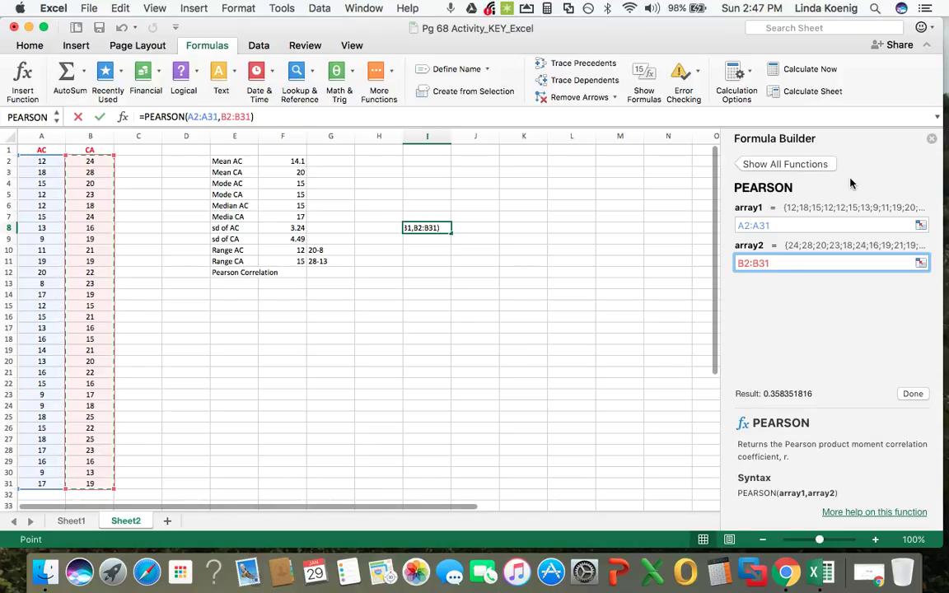
pyautogui.click(932, 142)
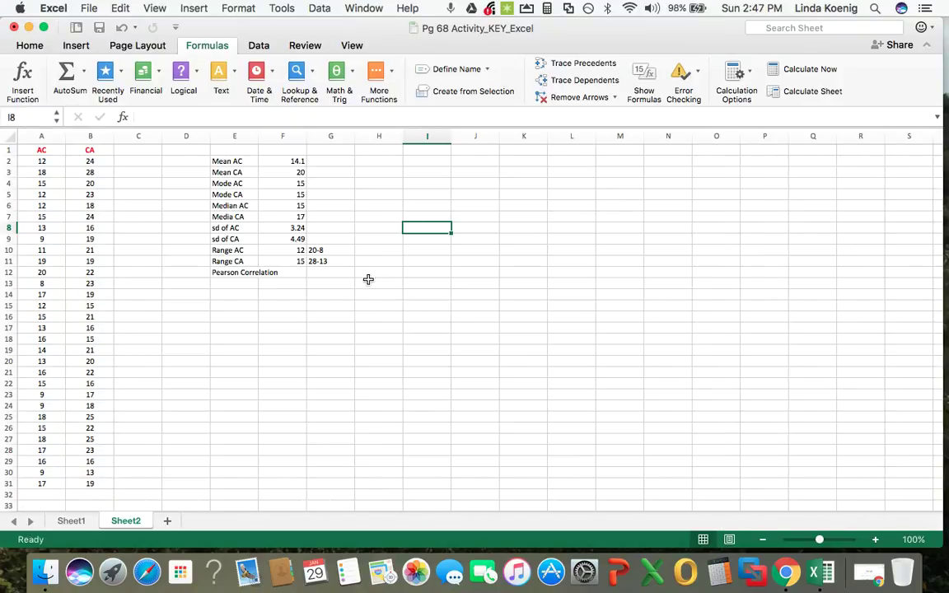
# Enter 0.358 as the Pearson Correlation value in F12.
pyautogui.click(300, 273)
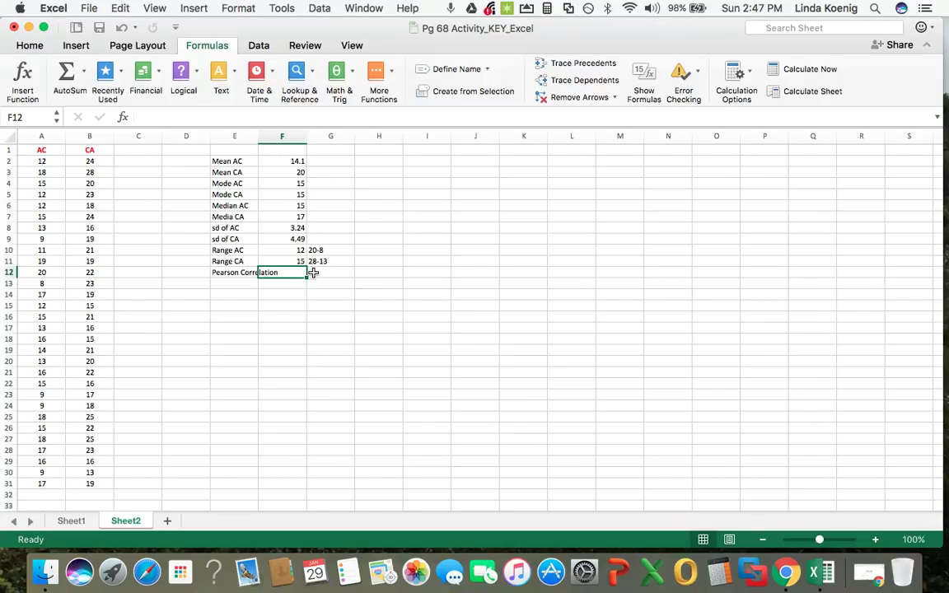
pyautogui.write('=')
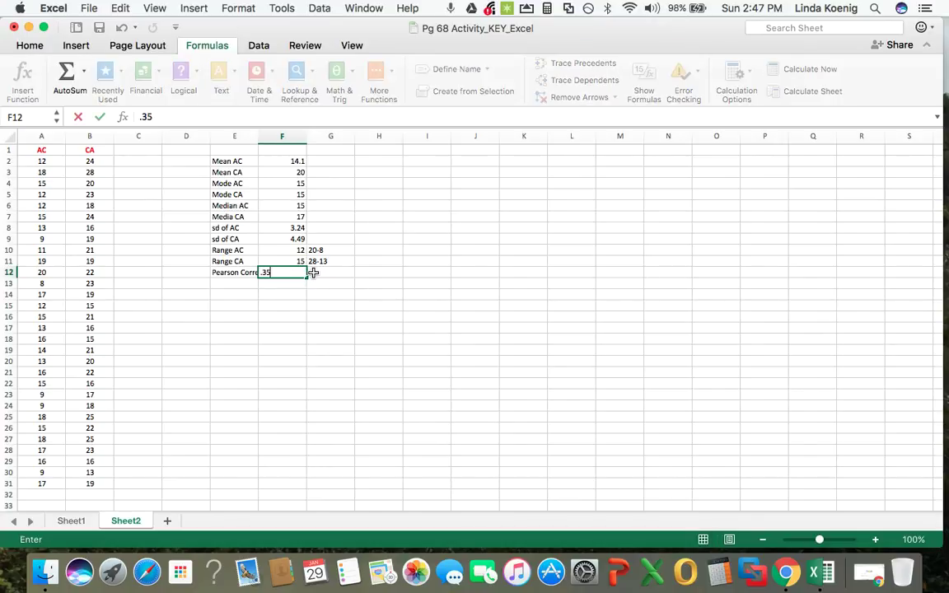
pyautogui.click(313, 322)
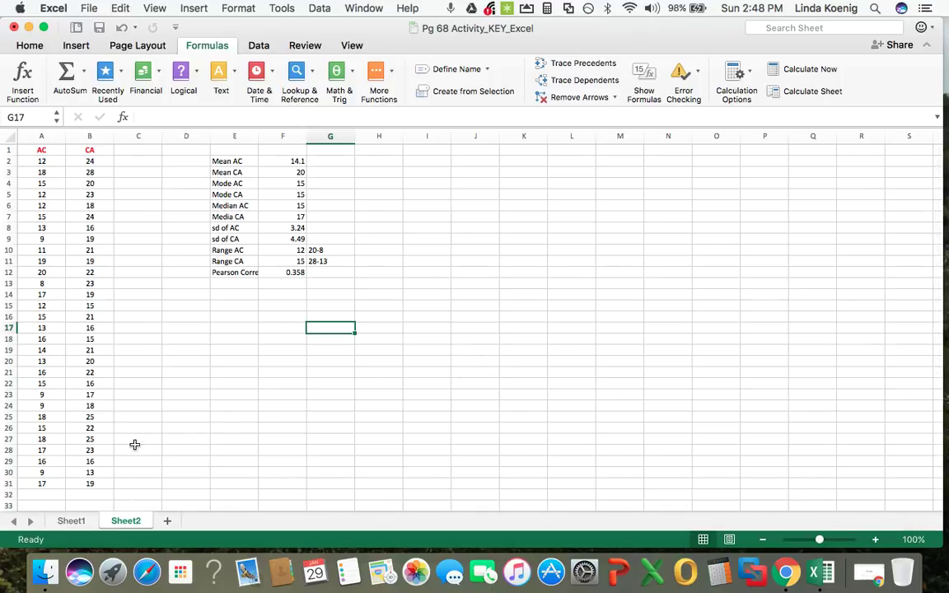
# Open Sheet1 and examine the color-coded answer key with the statistics for Questions 2, 3 and 4.
pyautogui.click(71, 522)
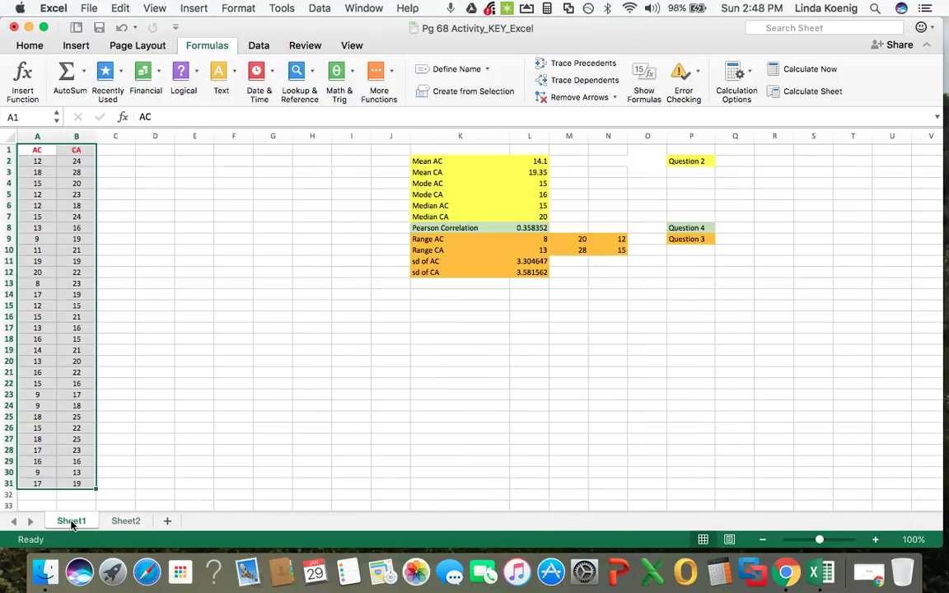
pyautogui.hscroll(1, 227, 382)
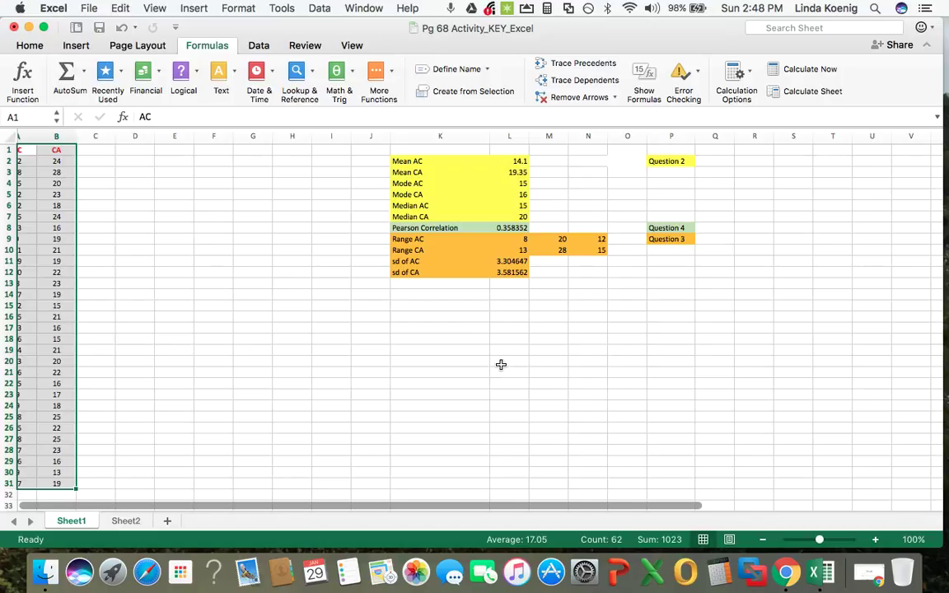
pyautogui.scroll(-3, 497, 346)
pyautogui.scroll(3, 497, 346)
pyautogui.hscroll(-1, 497, 346)
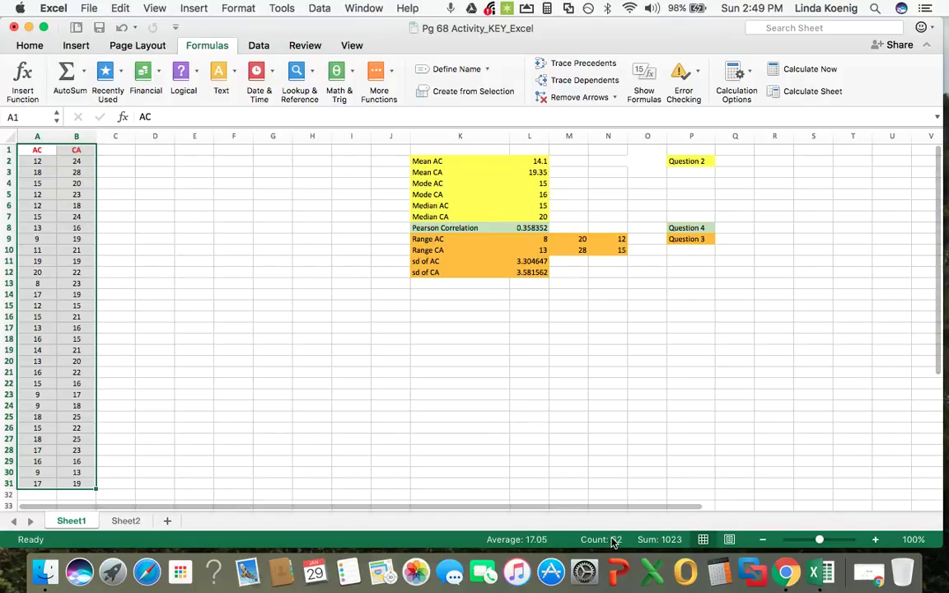
# Minimize the workbook and switch to Google Chrome.
pyautogui.click(29, 27)
pyautogui.click(760, 572)
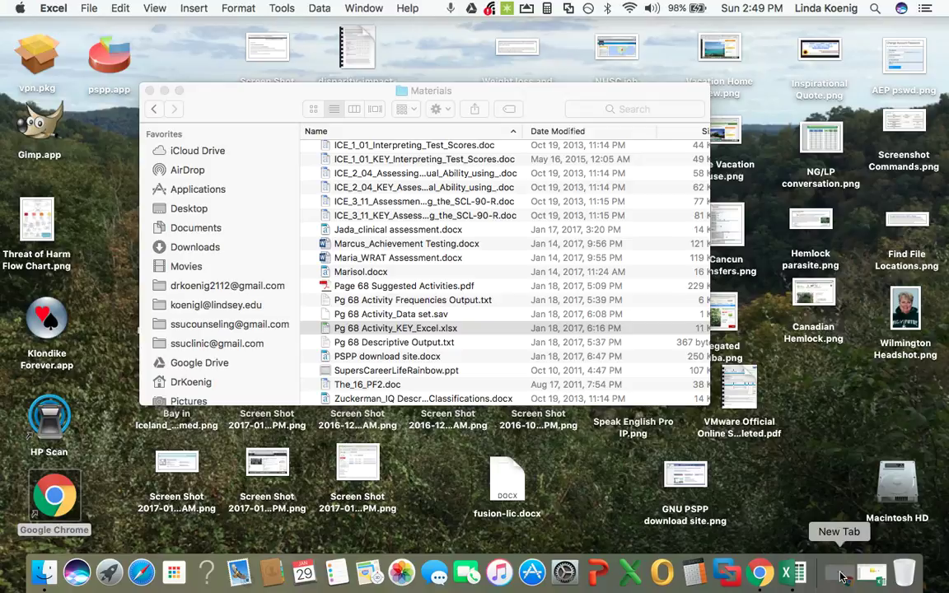